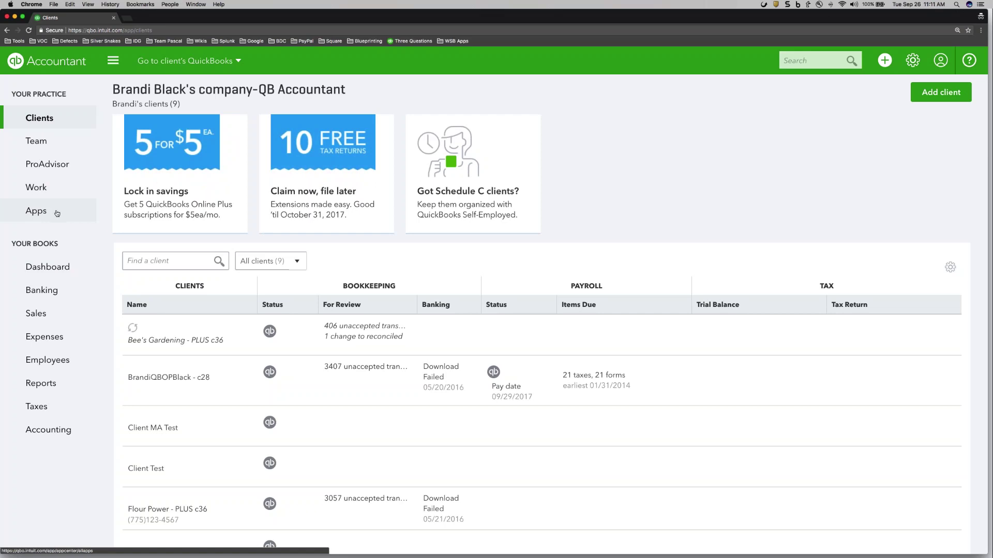
# - Open the practice's Apps section and browse the essential client apps and popular accounting firm apps
pyautogui.click(57, 213)
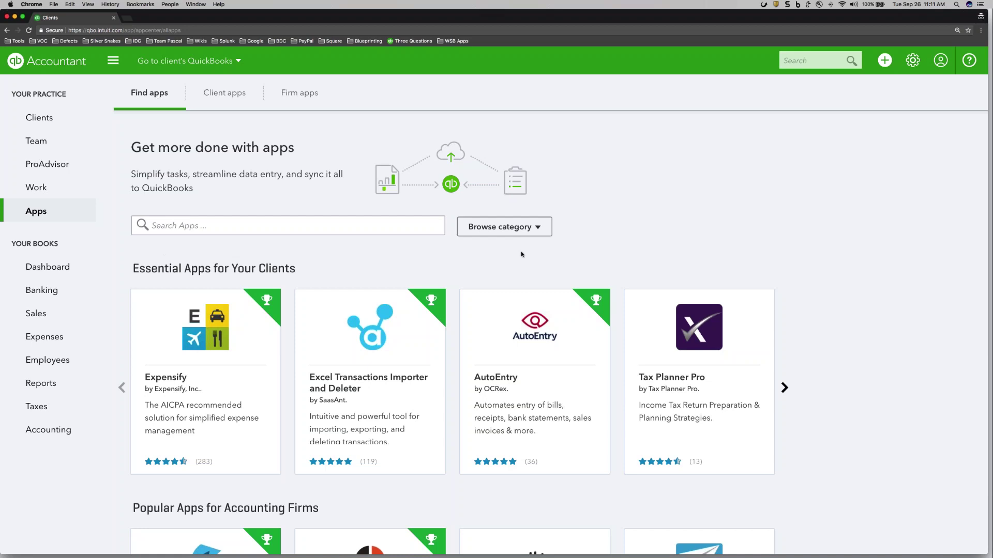
pyautogui.scroll(-5, 522, 254)
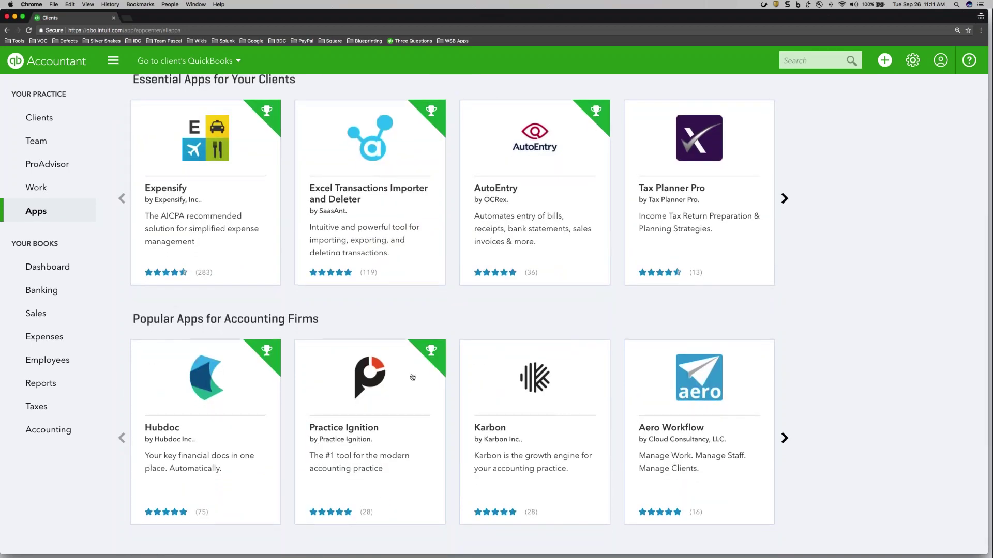
pyautogui.scroll(2, 522, 310)
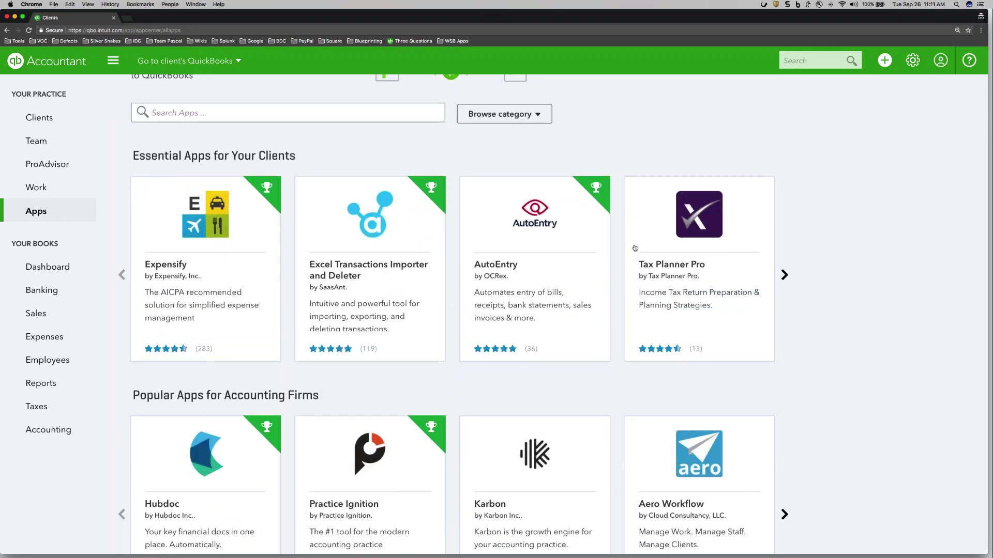
pyautogui.scroll(3, 635, 248)
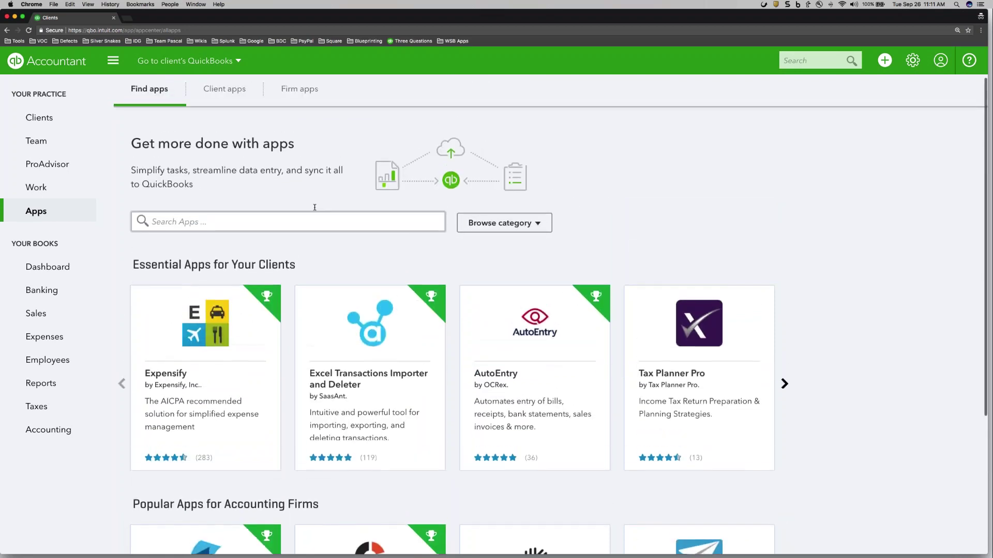
# - Review the client apps for Bee's Gardening - PLUS c36, followed by the apps added to the firm
pyautogui.click(225, 94)
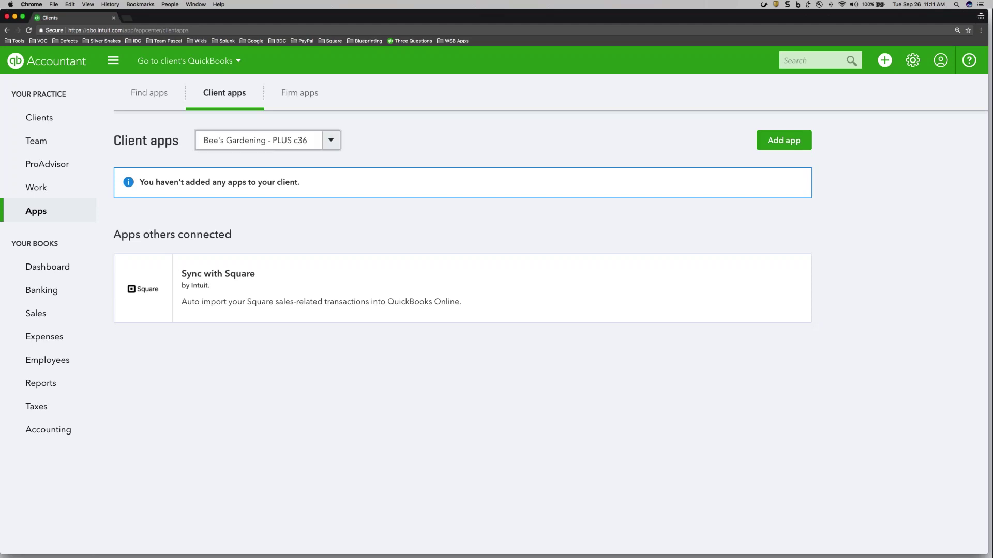
pyautogui.click(331, 140)
pyautogui.click(364, 173)
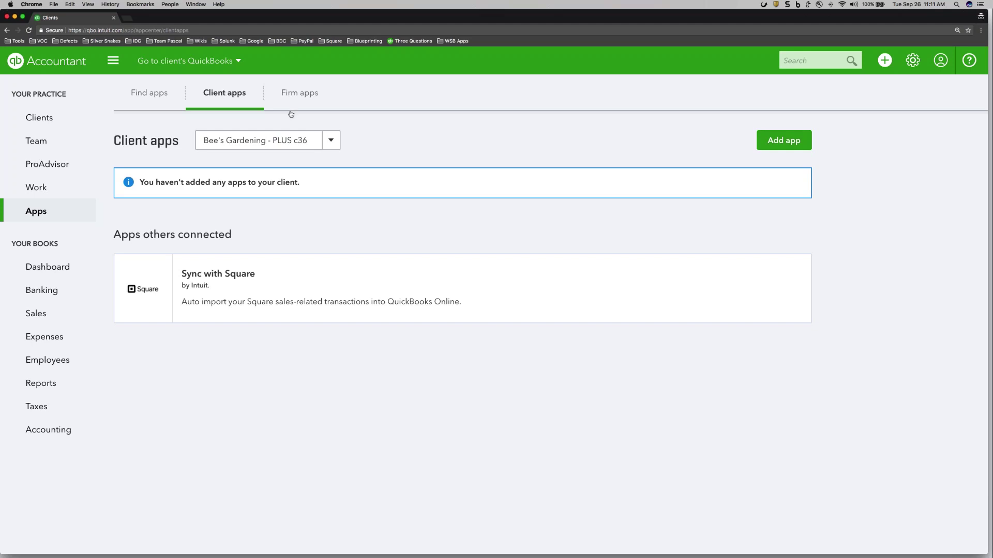
pyautogui.click(295, 96)
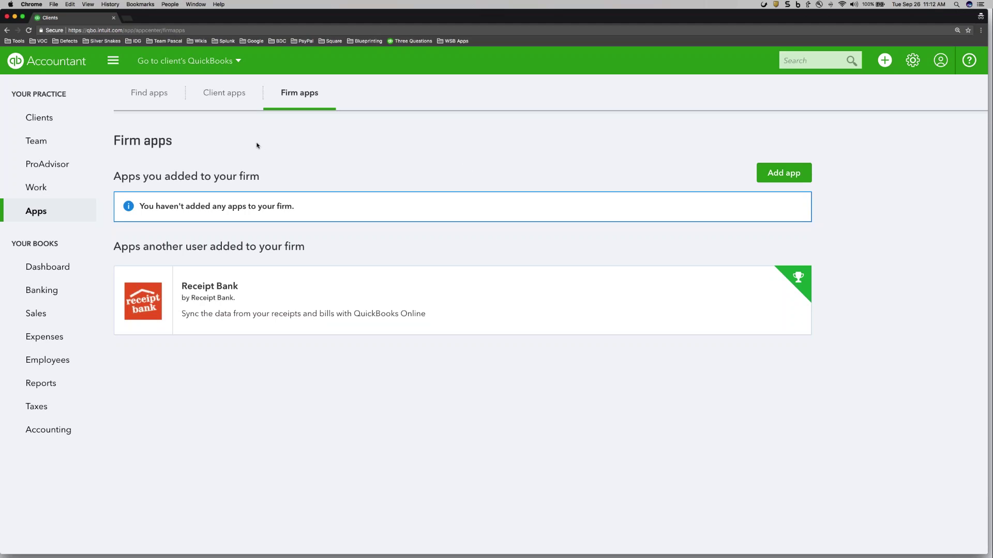
# - Select the client Bee's Gardening - PLUS c36 in the client apps and start adding an app
pyautogui.click(218, 95)
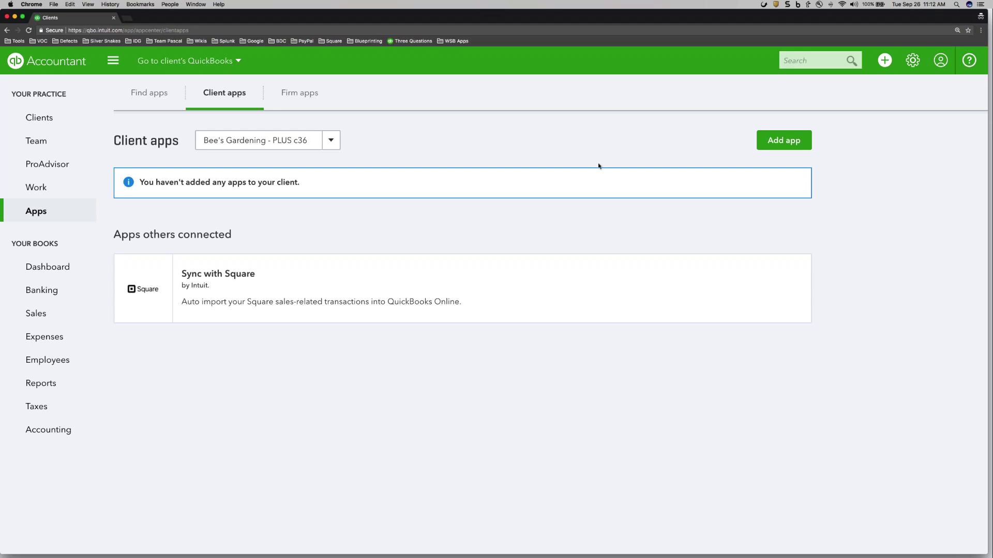
pyautogui.click(330, 140)
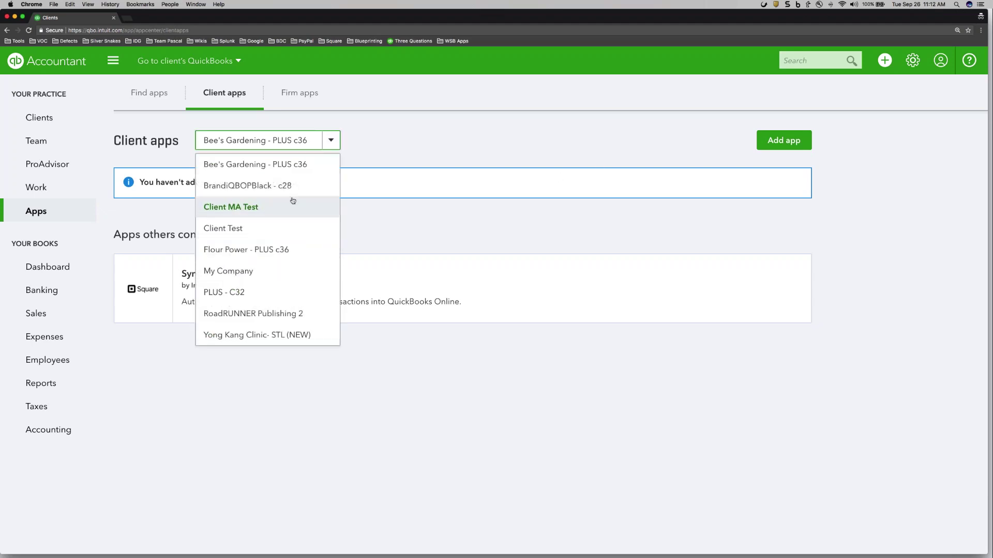
pyautogui.click(289, 165)
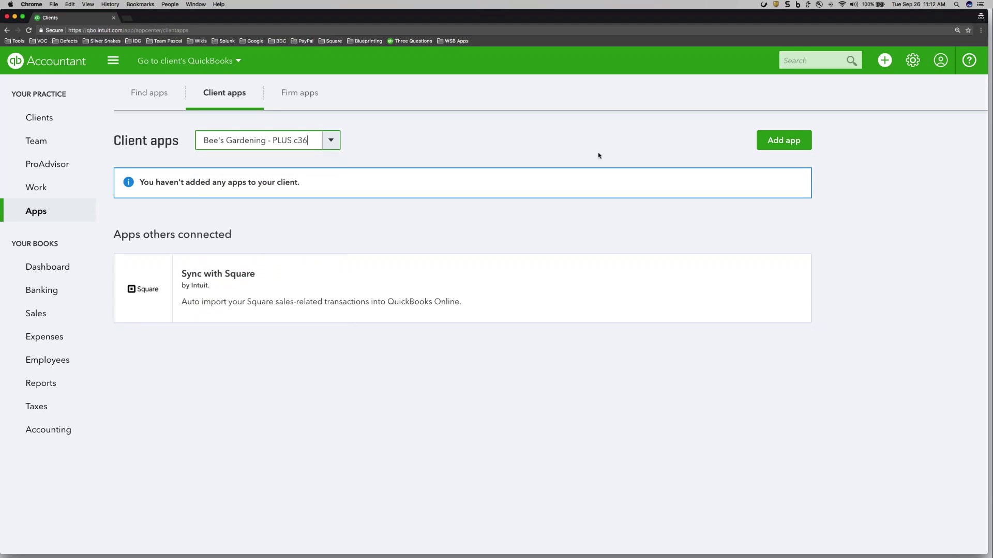
pyautogui.click(792, 143)
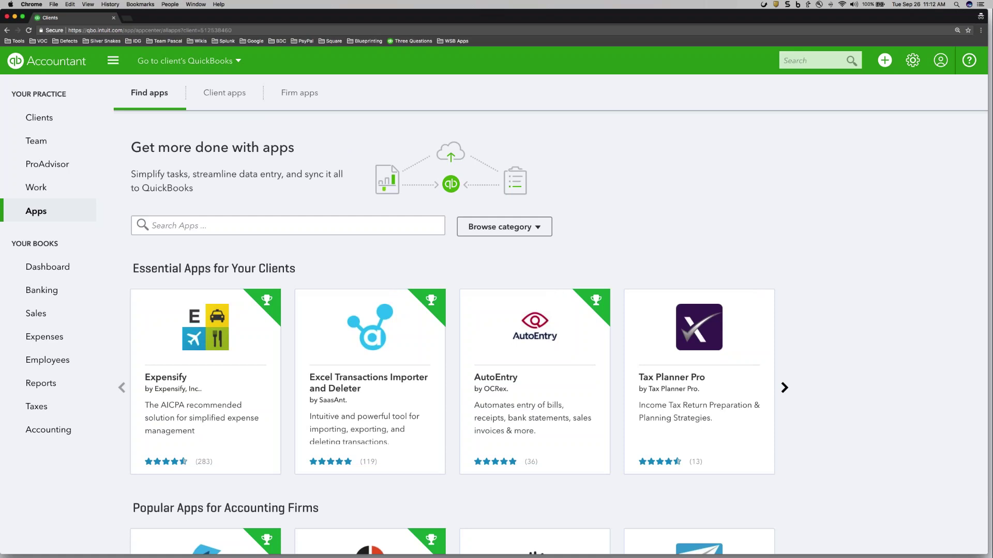
pyautogui.click(225, 93)
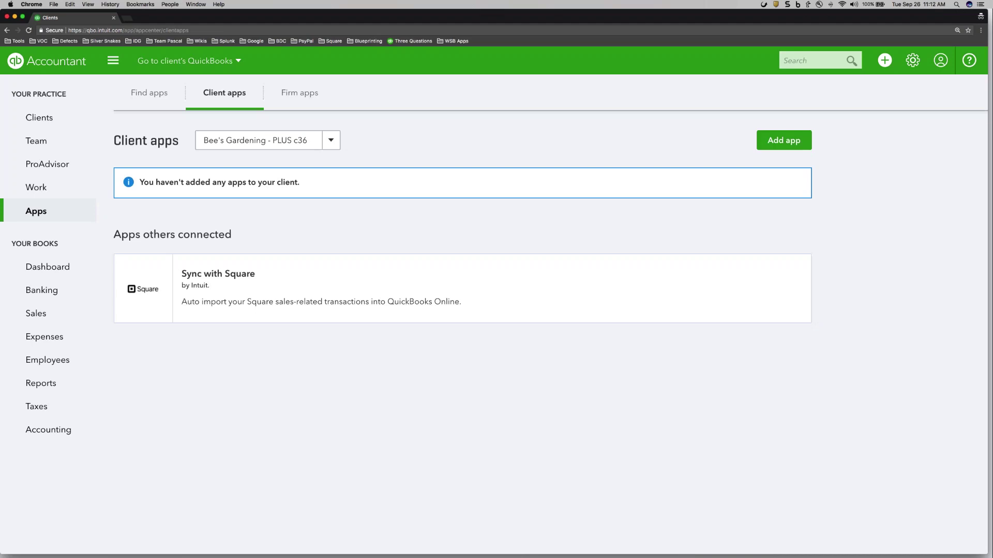
pyautogui.click(784, 140)
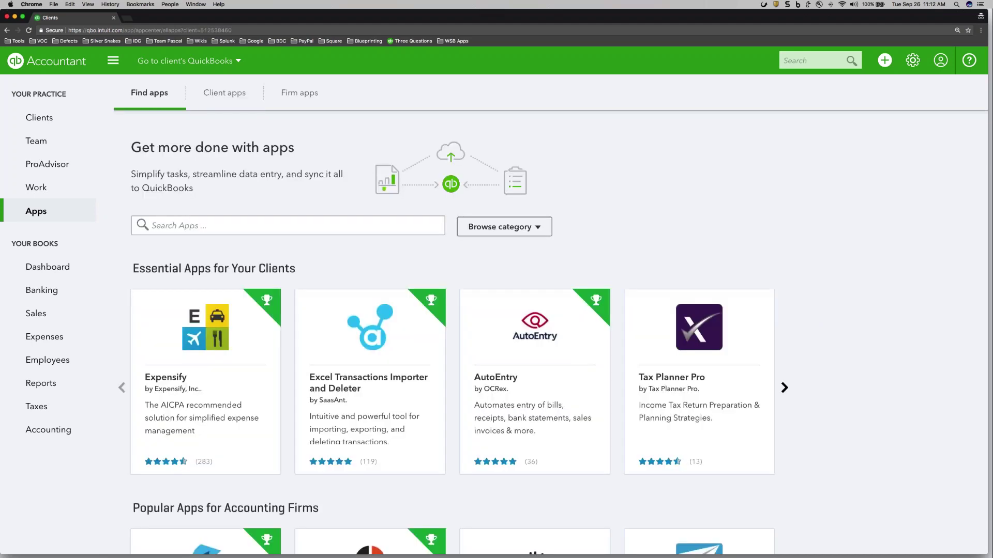
# - Open the Expensify app's details and start getting the app
pyautogui.scroll(-1, 550, 315)
pyautogui.scroll(1, 171, 323)
pyautogui.click(207, 335)
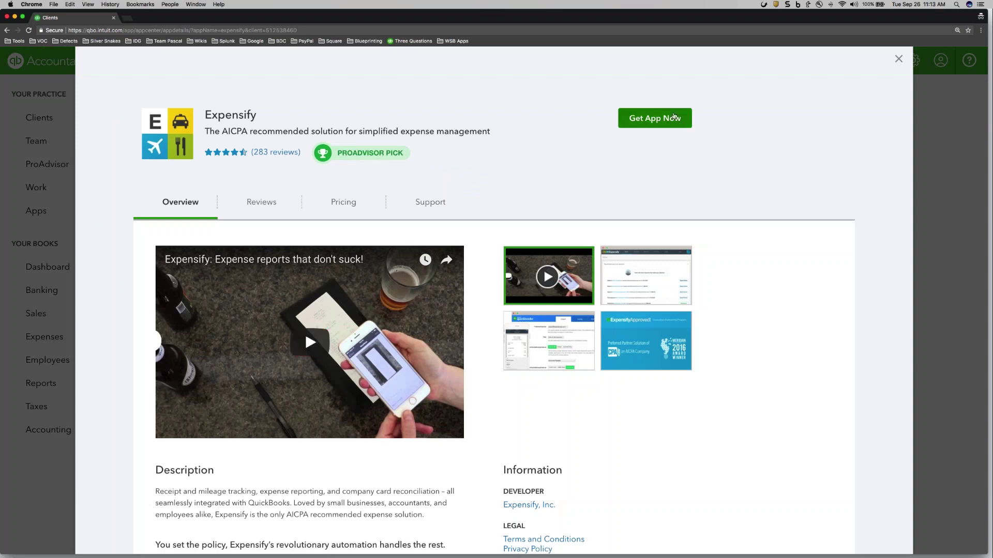
pyautogui.click(645, 119)
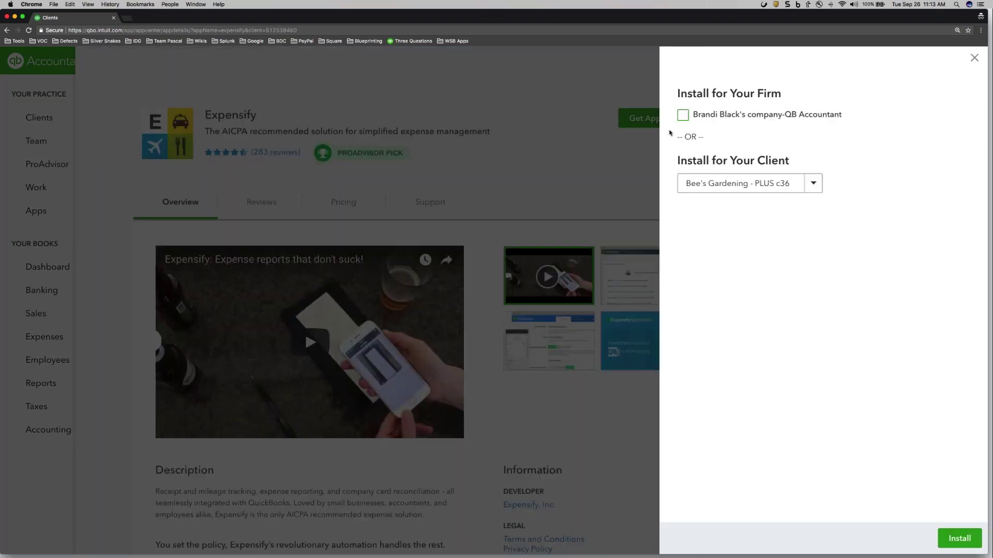
# - Install Expensify for the client Bee's Gardening - PLUS c36 and authorize its data sharing with QuickBooks
pyautogui.click(683, 115)
pyautogui.click(682, 115)
pyautogui.click(776, 184)
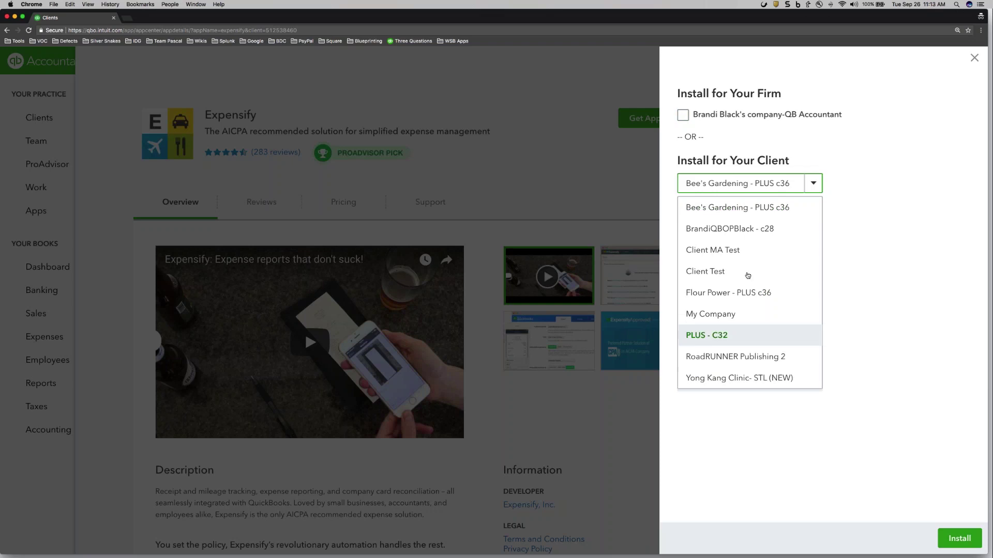
pyautogui.click(729, 207)
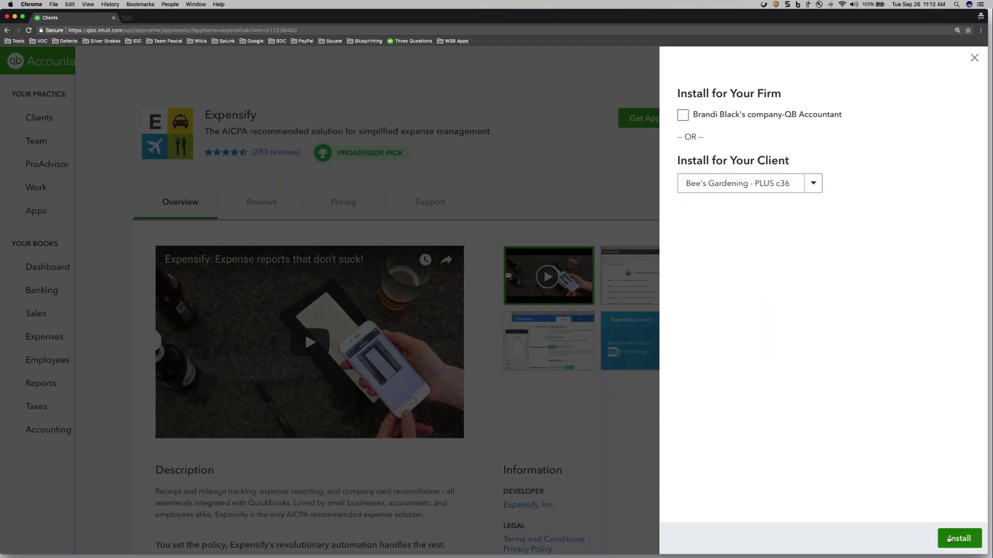
pyautogui.click(949, 539)
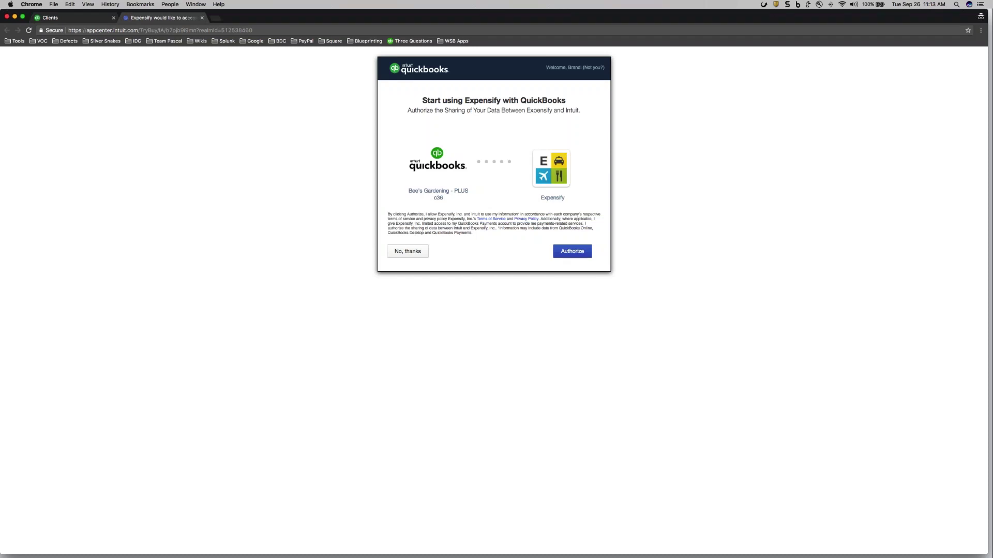
pyautogui.click(572, 252)
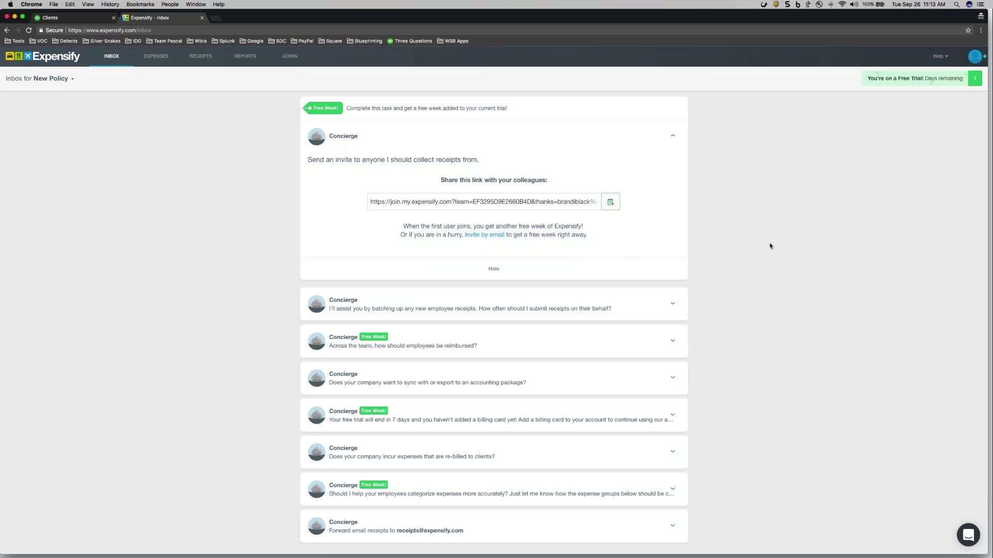
# - View Expensify's expenses, and return to QuickBooks Online Accountant to check the actions offered for the client's connected Expensify app
pyautogui.click(156, 56)
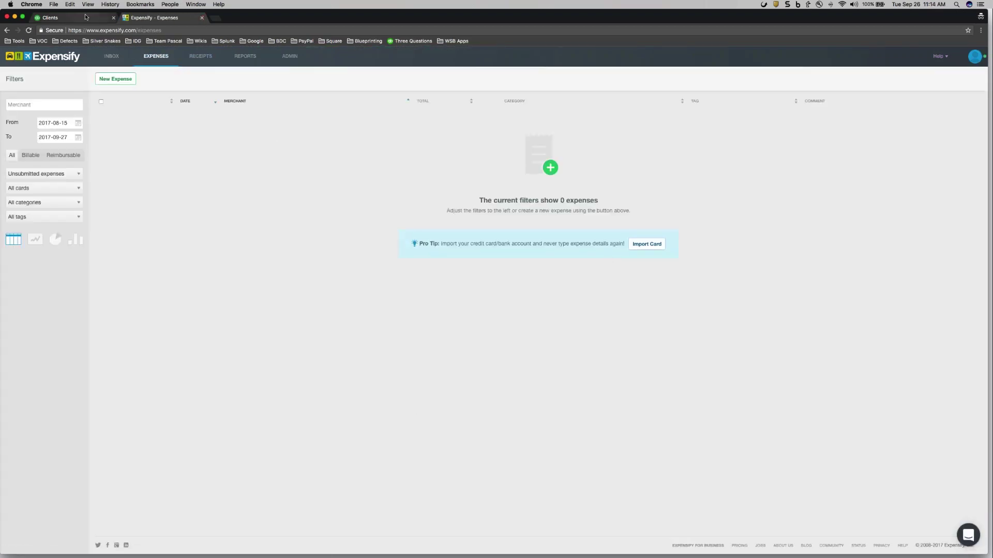
pyautogui.click(50, 17)
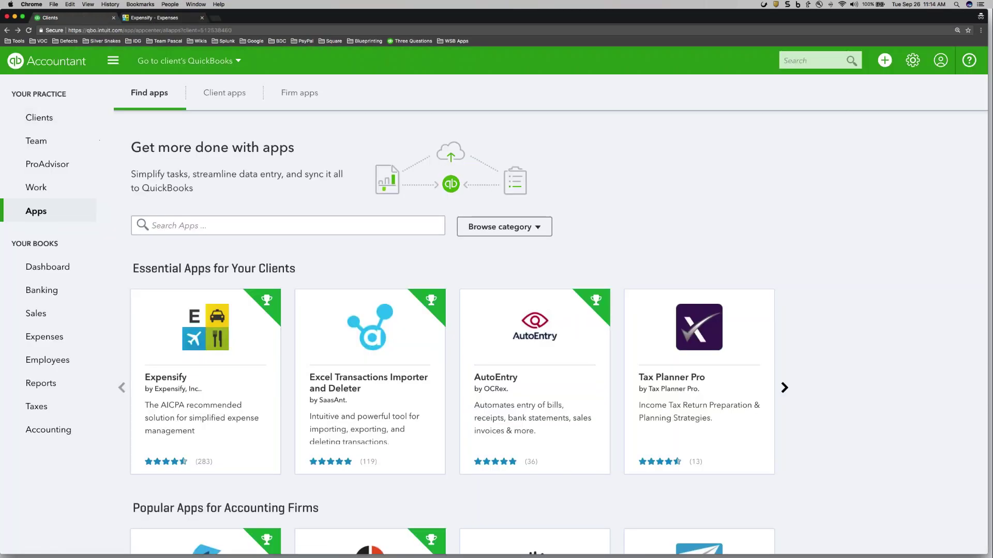
pyautogui.click(223, 99)
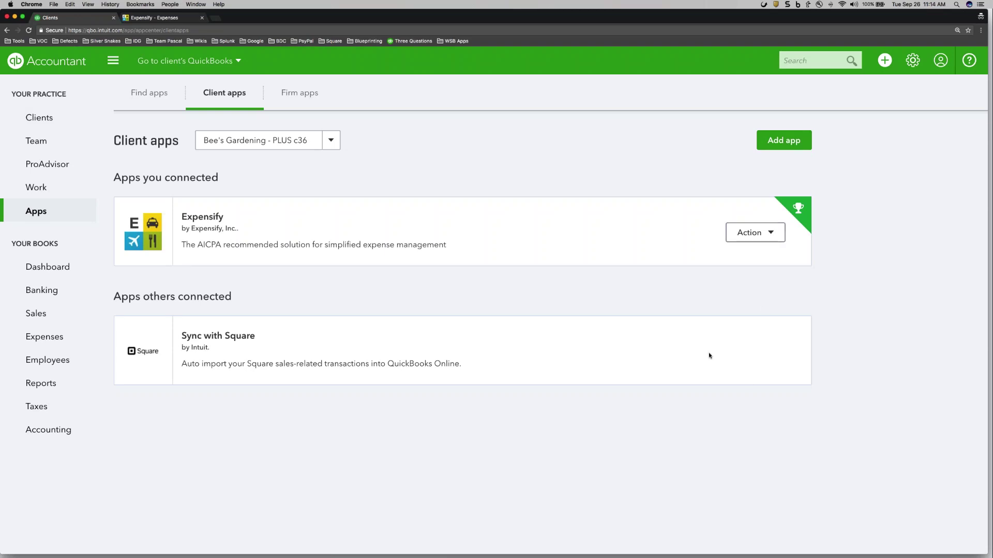
pyautogui.click(770, 233)
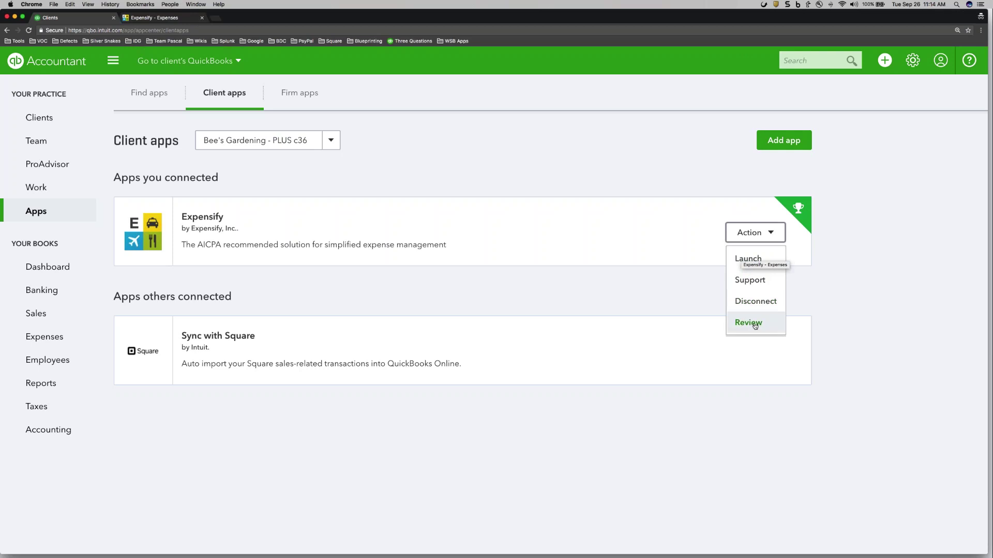
pyautogui.click(539, 178)
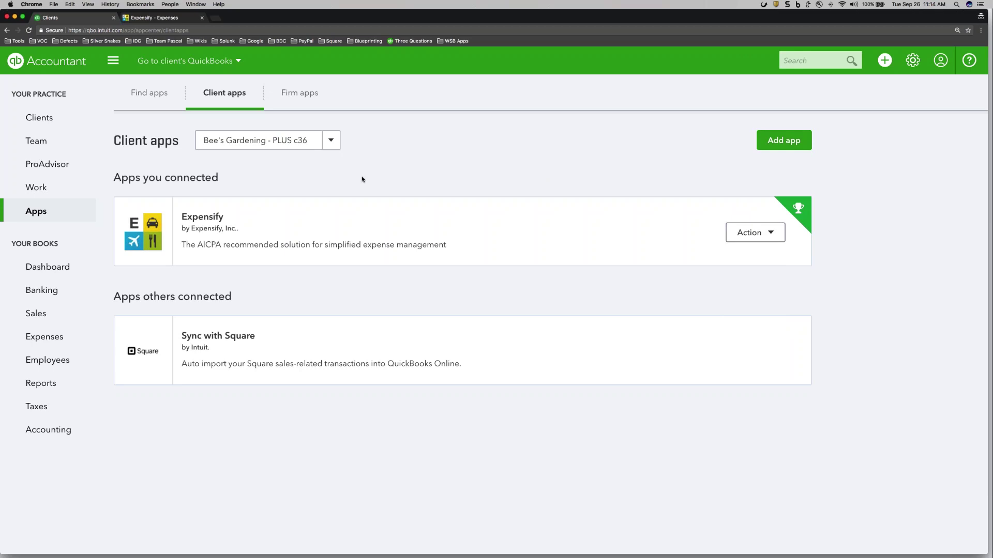
# - Check the firm apps, and search the app store for "receipt" to open the Receipt Bank details
pyautogui.click(304, 97)
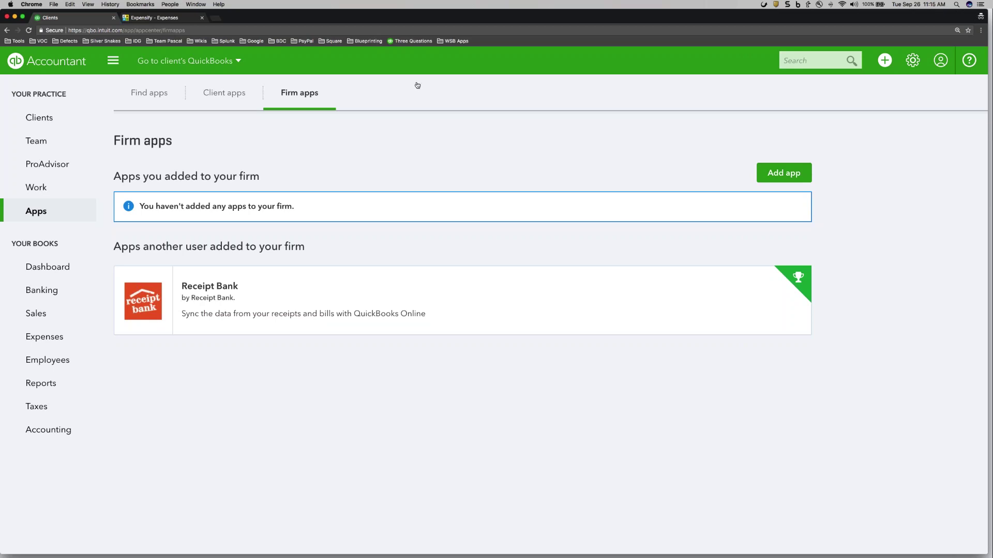
pyautogui.click(150, 94)
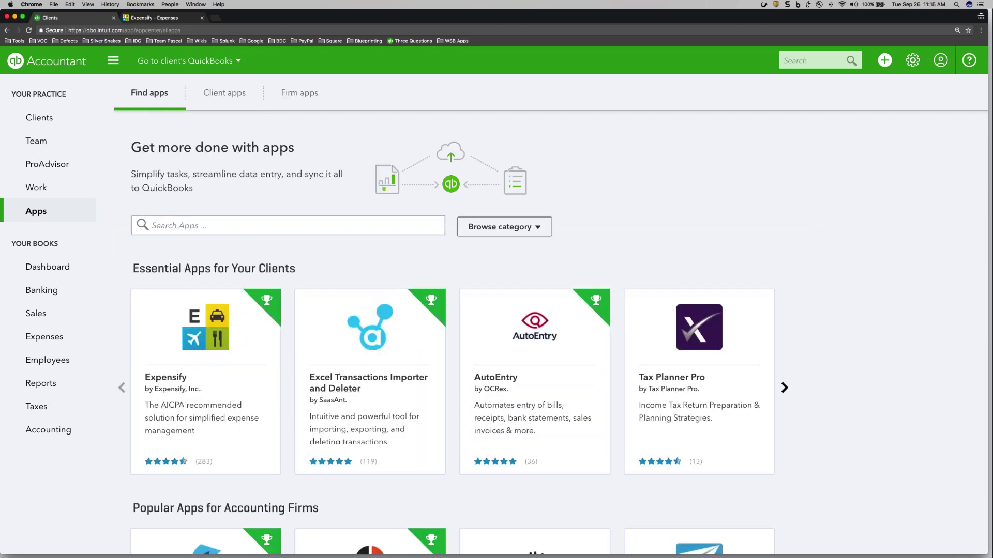
pyautogui.click(187, 228)
pyautogui.write('receipt')
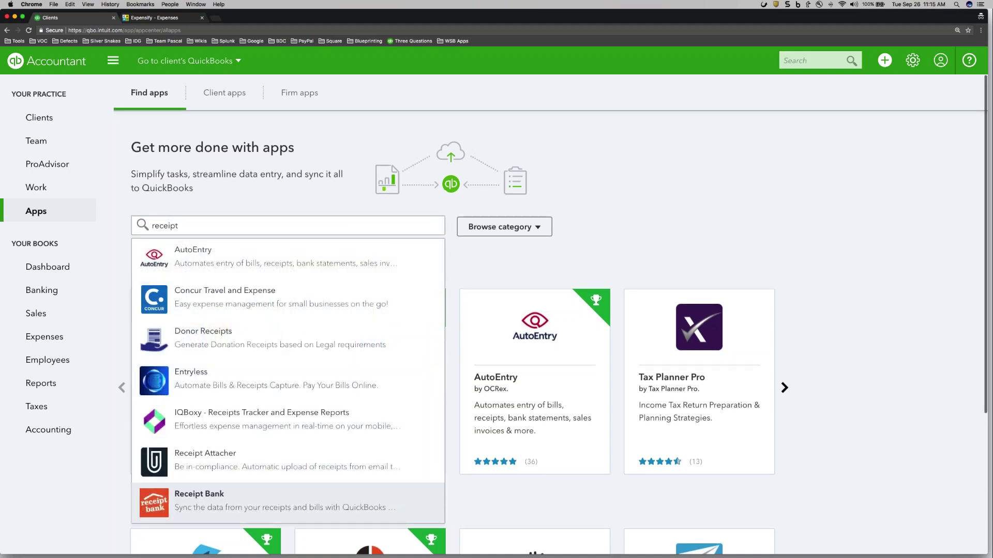
pyautogui.click(216, 496)
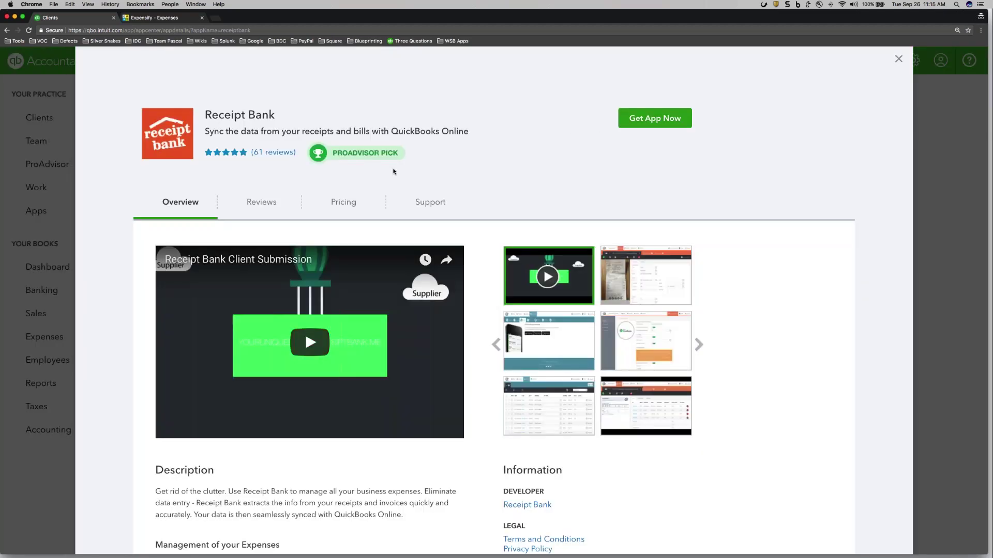
# - Review Receipt Bank's firm and client installation options, and close the app without installing it
pyautogui.click(670, 118)
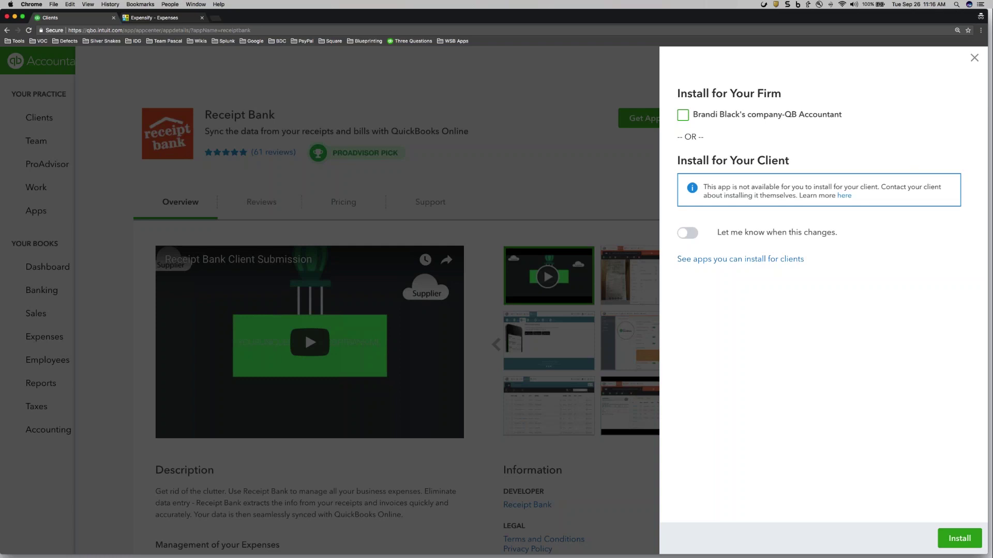
pyautogui.click(692, 236)
pyautogui.click(683, 114)
pyautogui.click(974, 57)
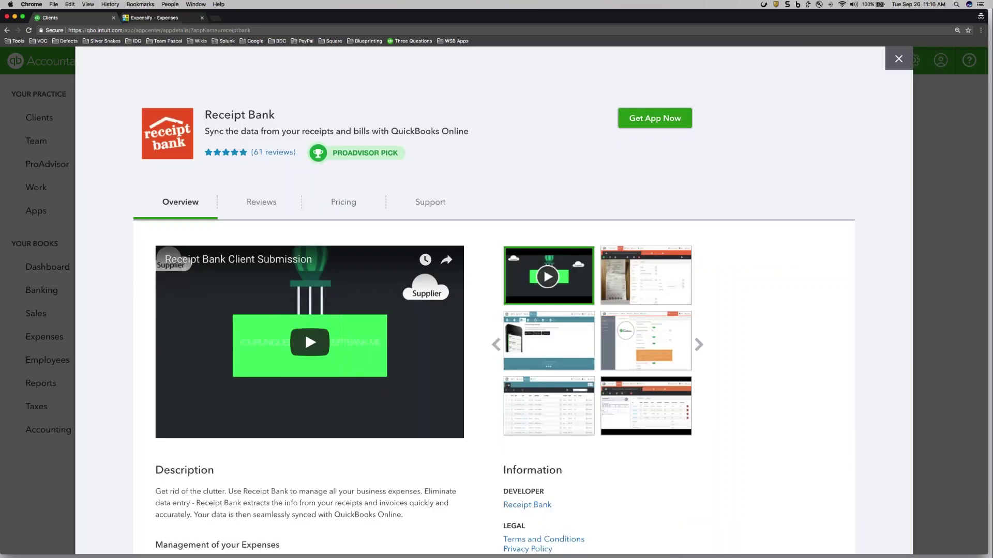
pyautogui.click(898, 58)
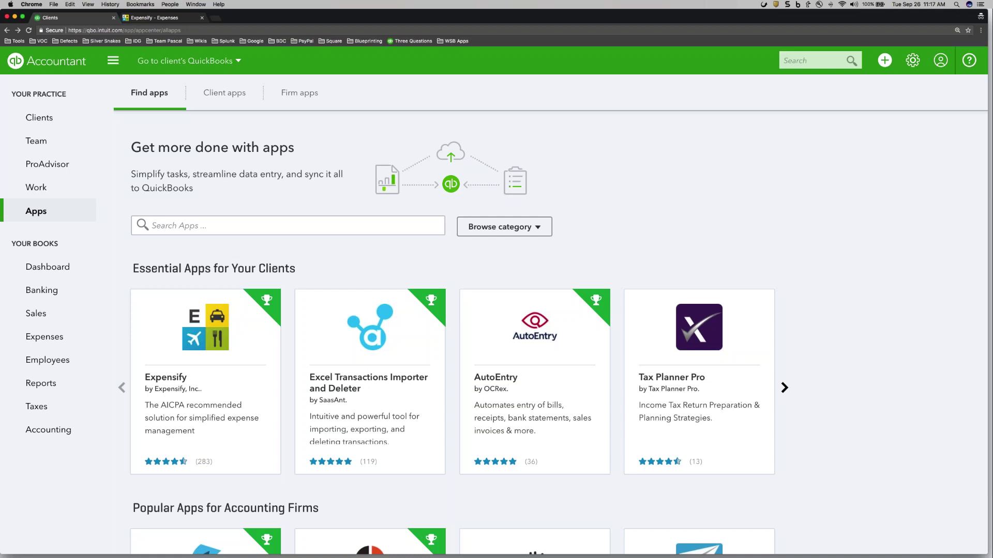
pyautogui.press('super+Tab')
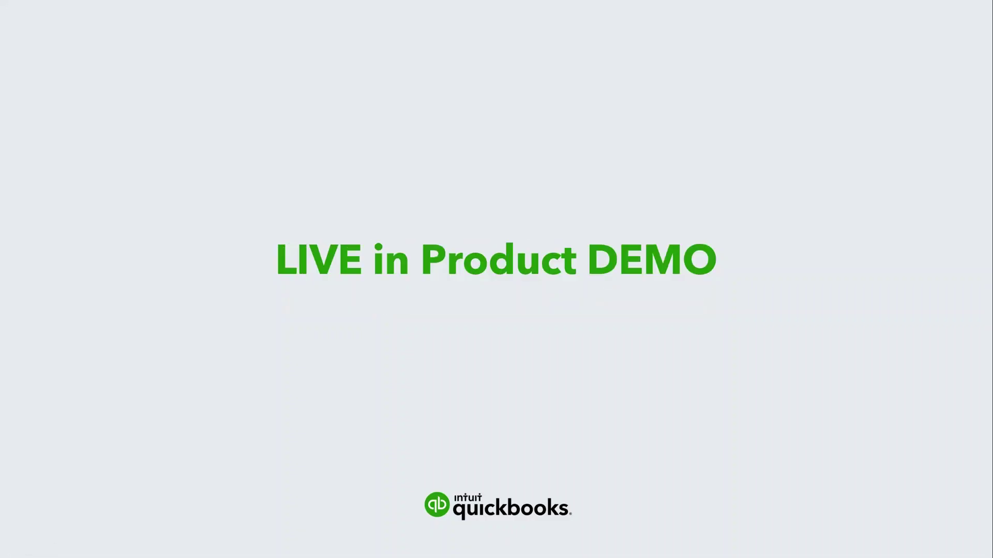
pyautogui.press('Right')
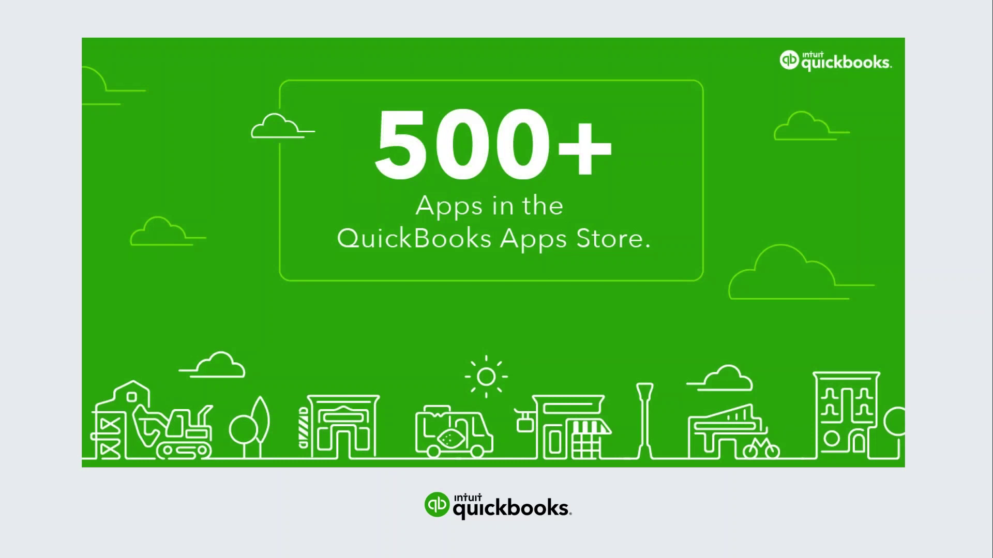